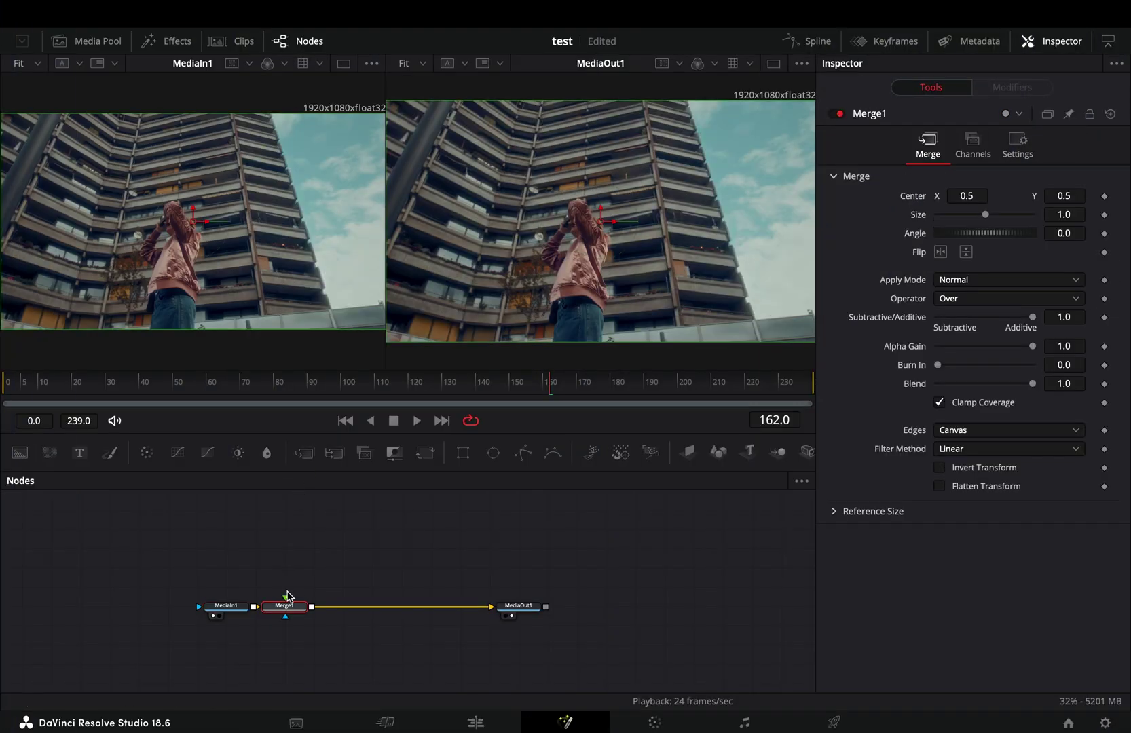
Step: Shift Merge1 right, add a Luma Keyer after MediaIn1, and view it
drag(285, 611, 322, 616)
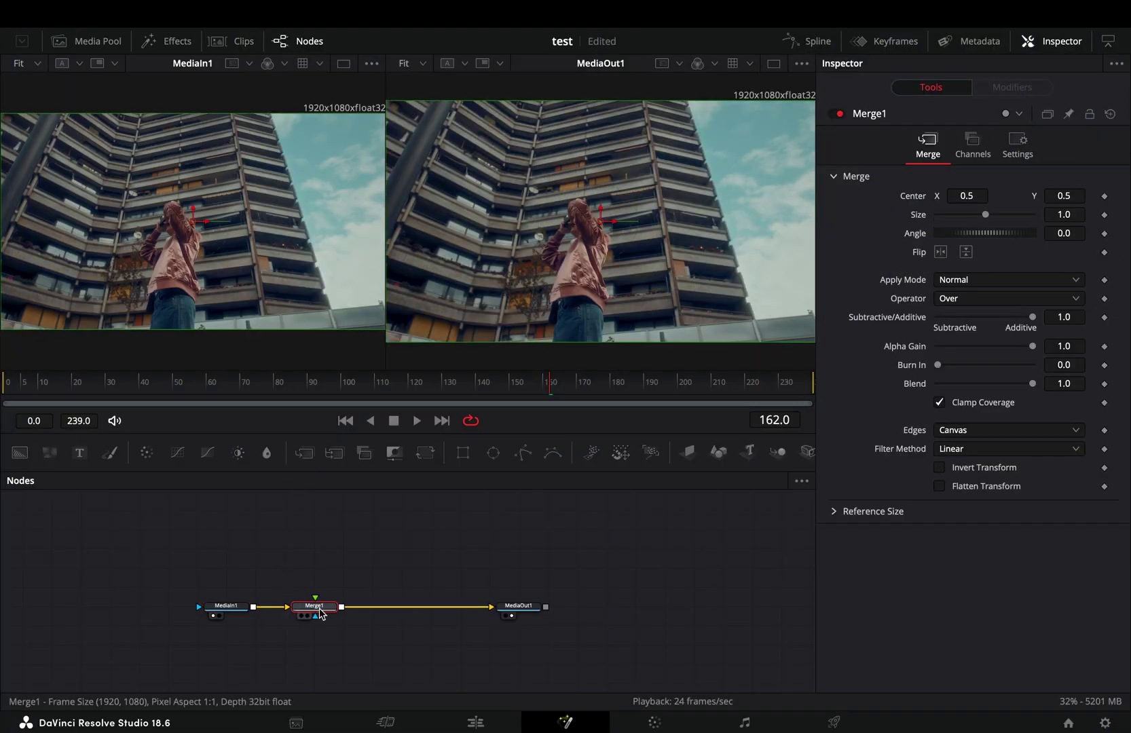
click(203, 524)
key(shift+space)
text(luma)
key(Return)
drag(206, 523, 258, 552)
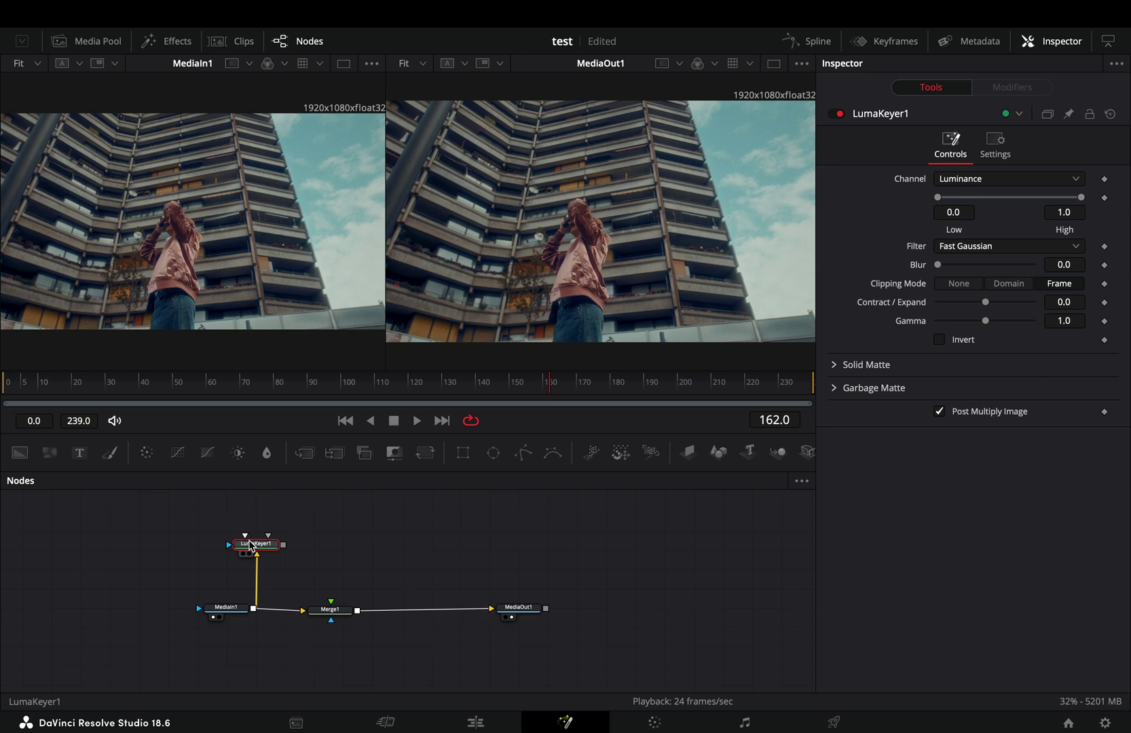
key(1)
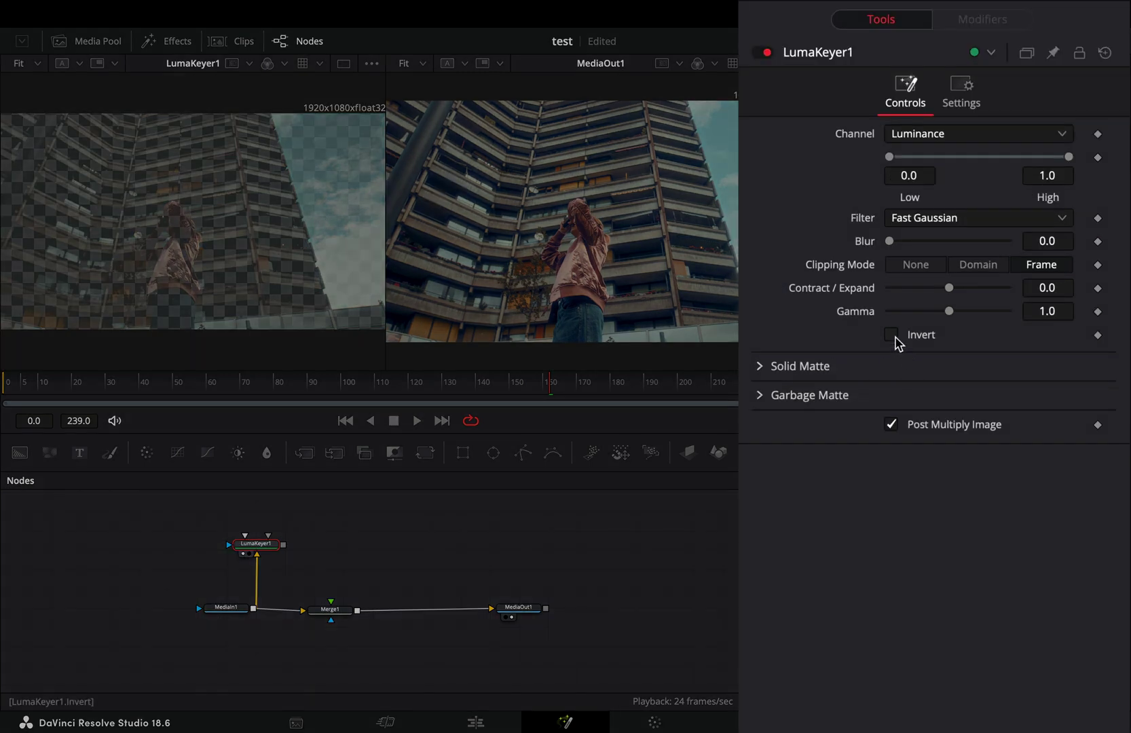
Step: Invert the luma matte and narrow its range to 0.306–0.572
click(892, 334)
drag(889, 157, 942, 158)
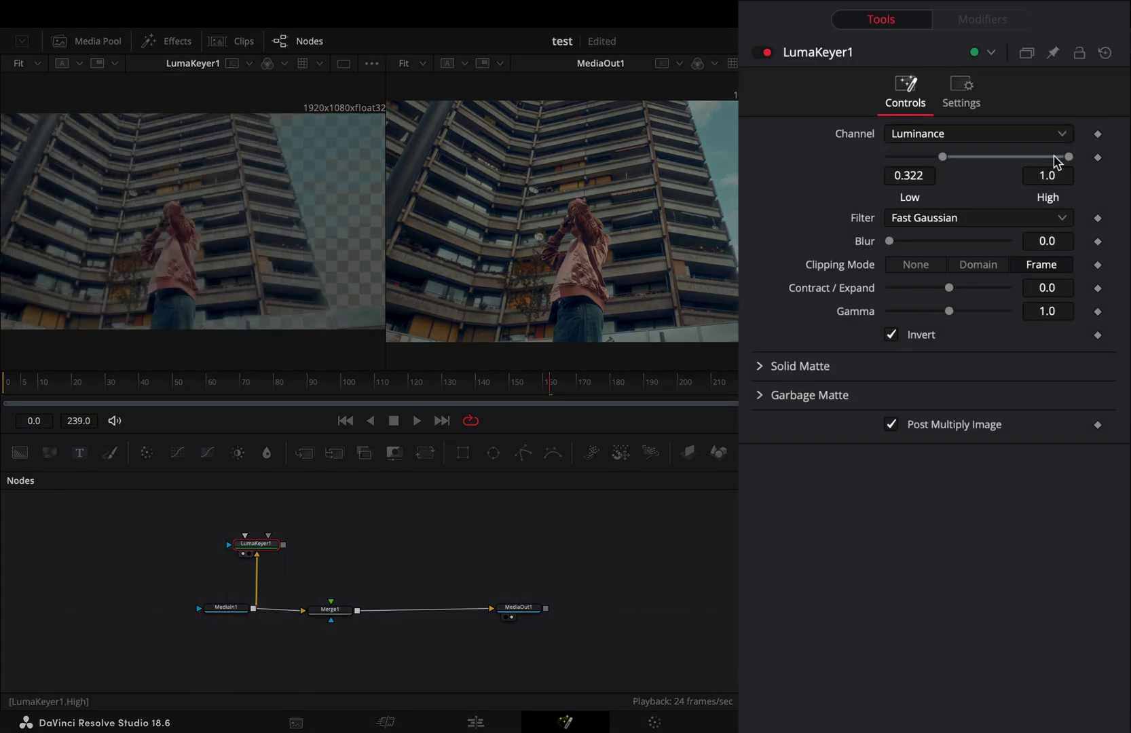
drag(1069, 157, 995, 158)
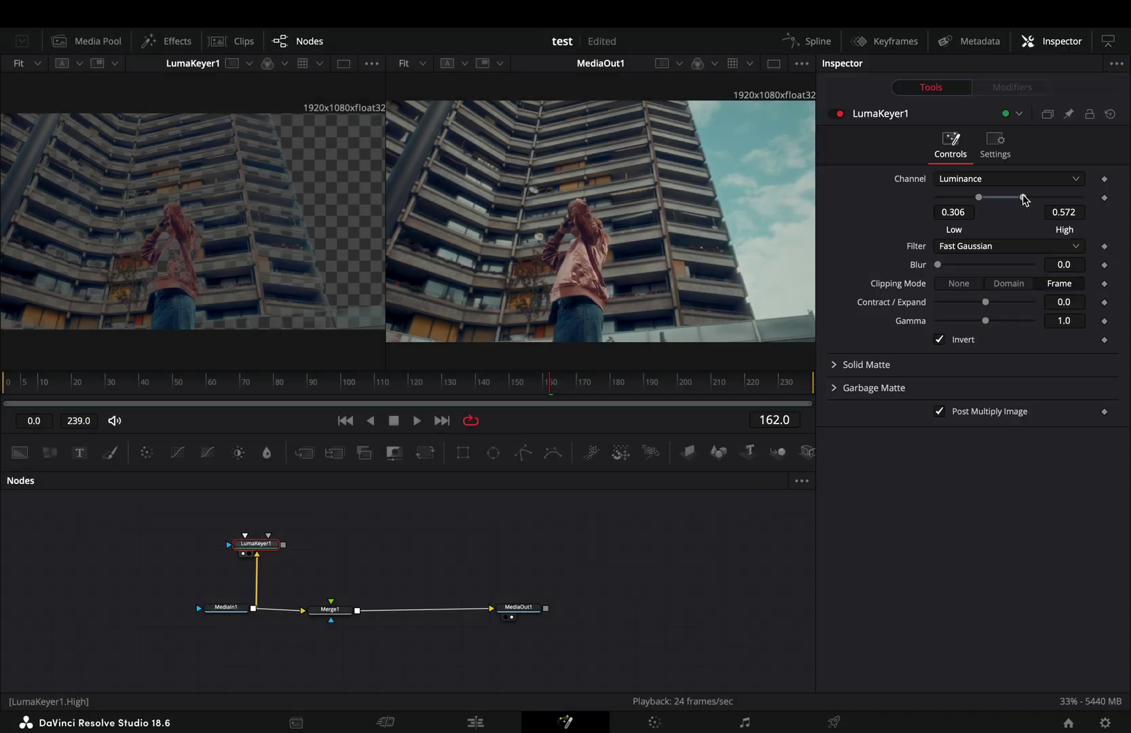
Step: Add a Duplicate node after LumaKeyer1 with 10 copies
click(256, 545)
key(shift+space)
text(dupli)
key(Return)
drag(329, 525, 336, 544)
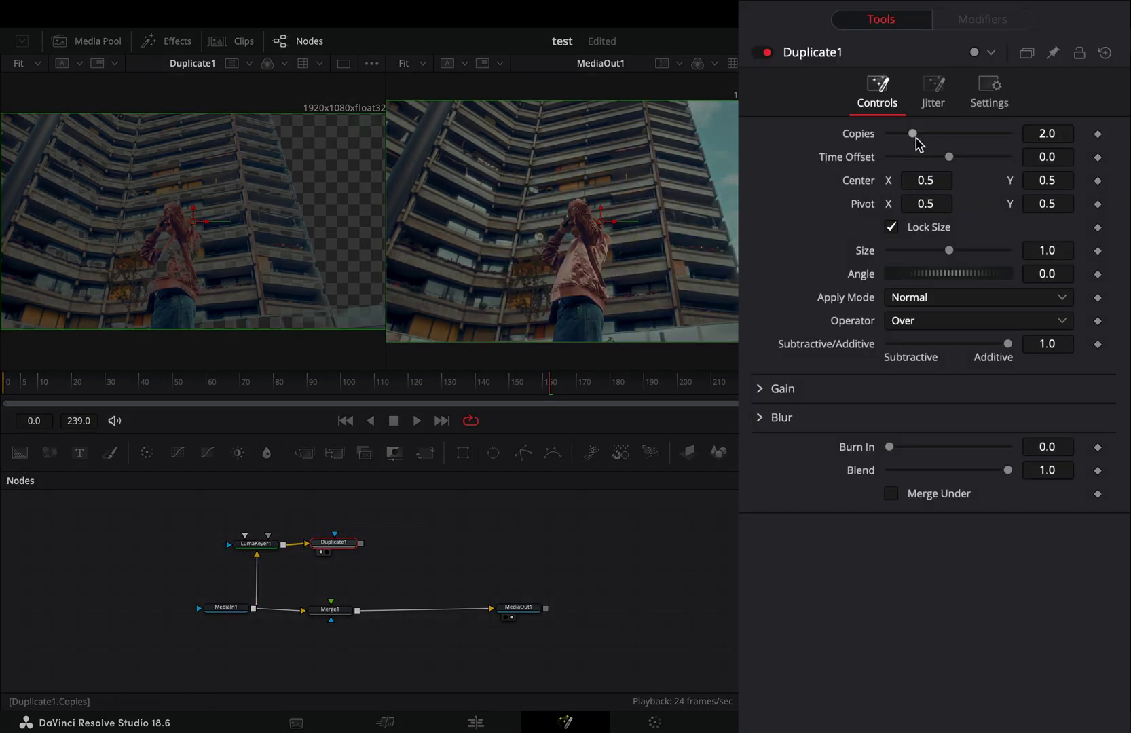
drag(914, 133, 1066, 140)
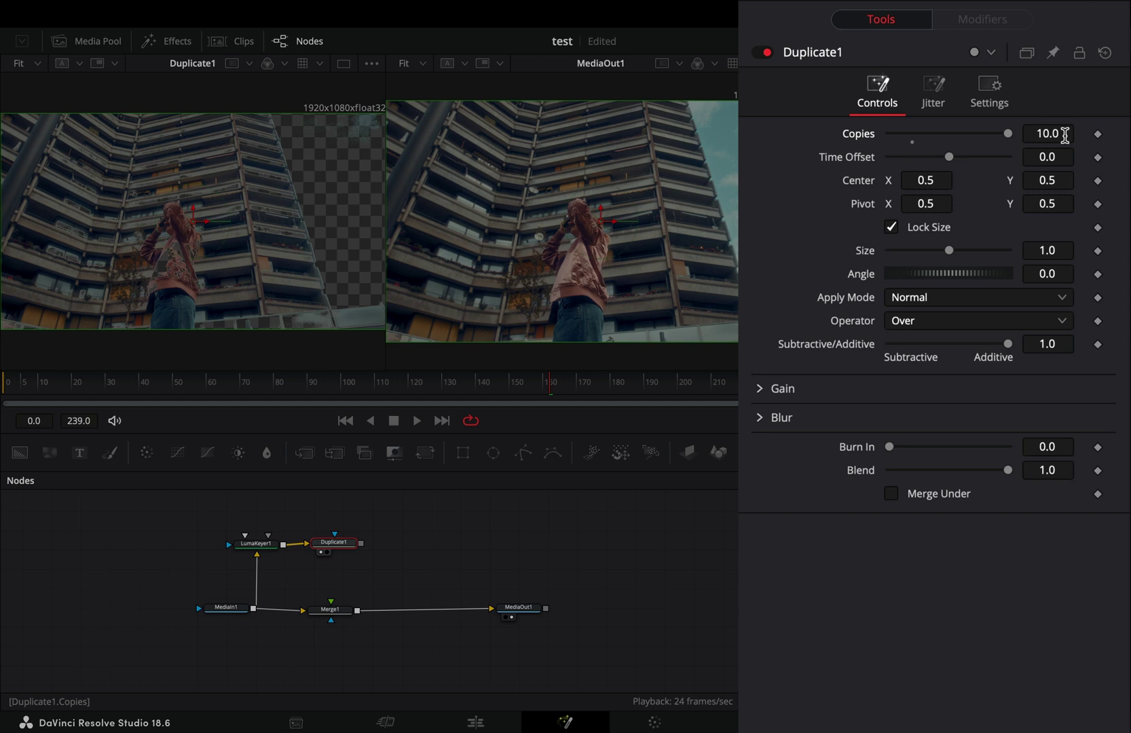
Step: Drive Duplicate1's size with anim curves using scale 2.0 and offset 1.0
right_click(870, 255)
mouse_move(969, 333)
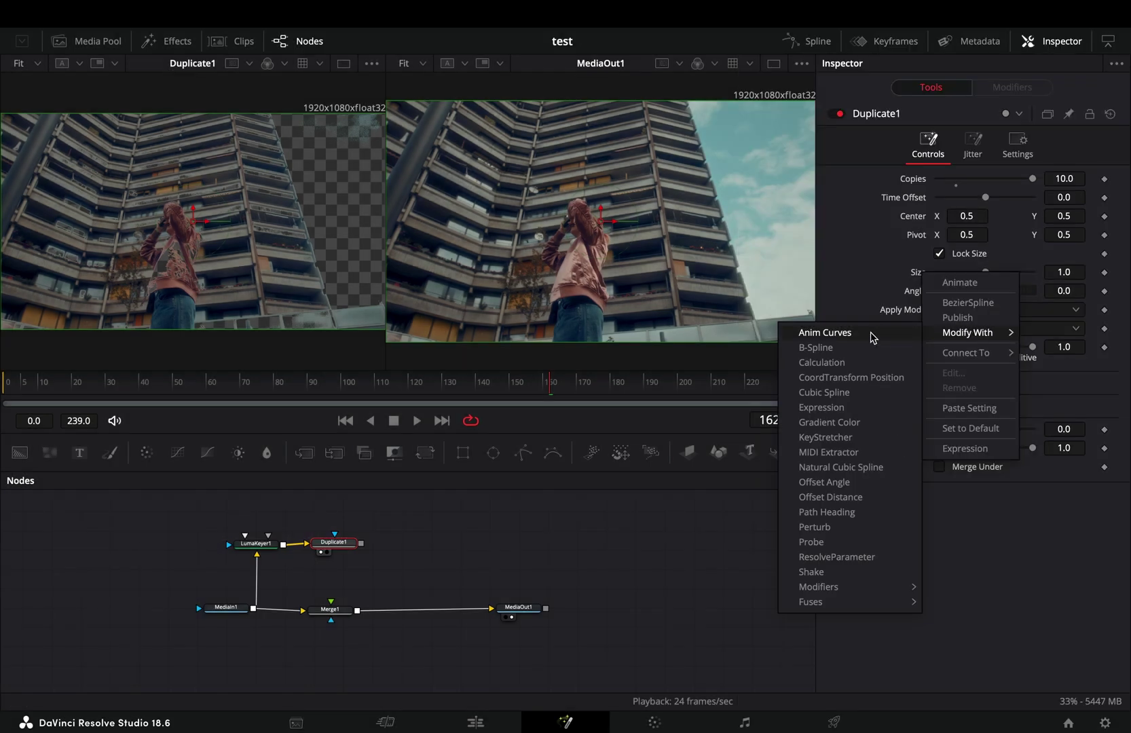
click(872, 337)
click(1012, 87)
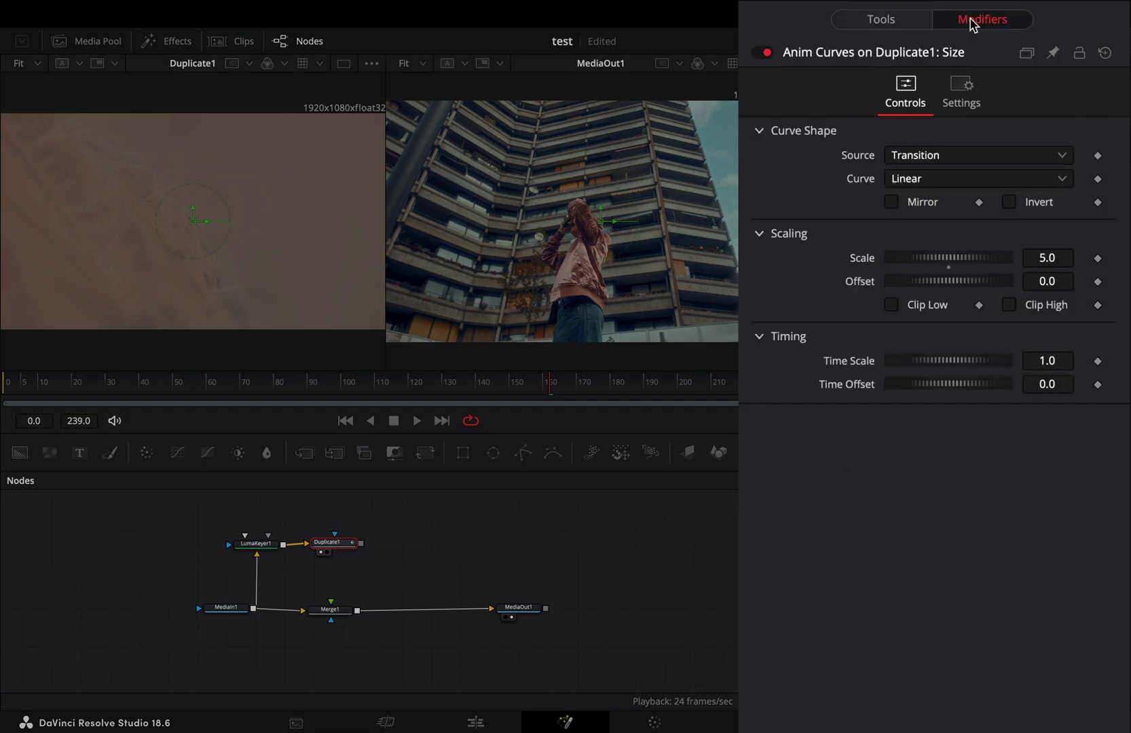
click(939, 156)
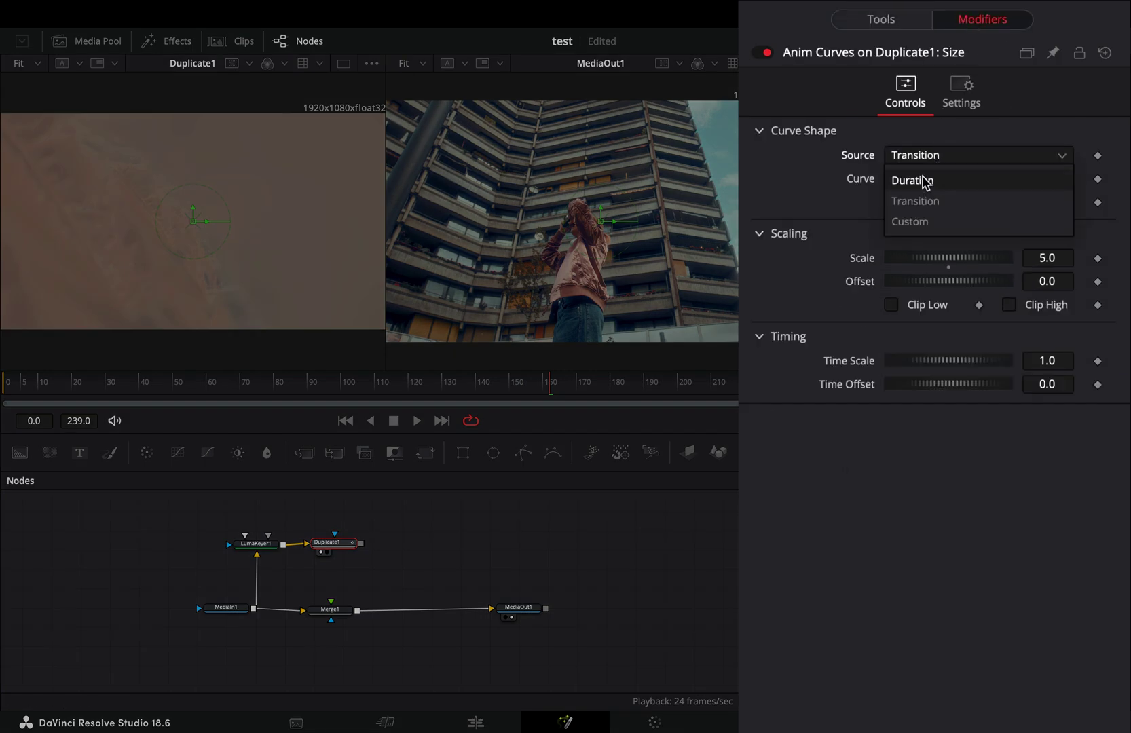
text(2)
click(1058, 282)
text(1)
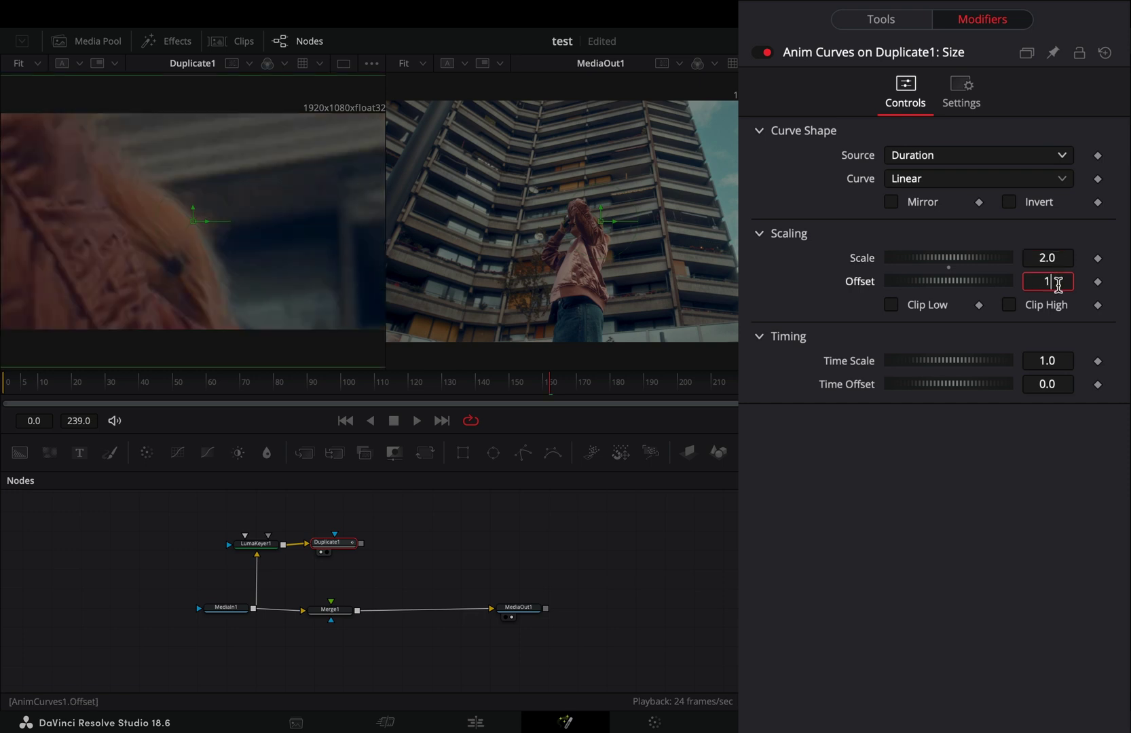
key(Tab)
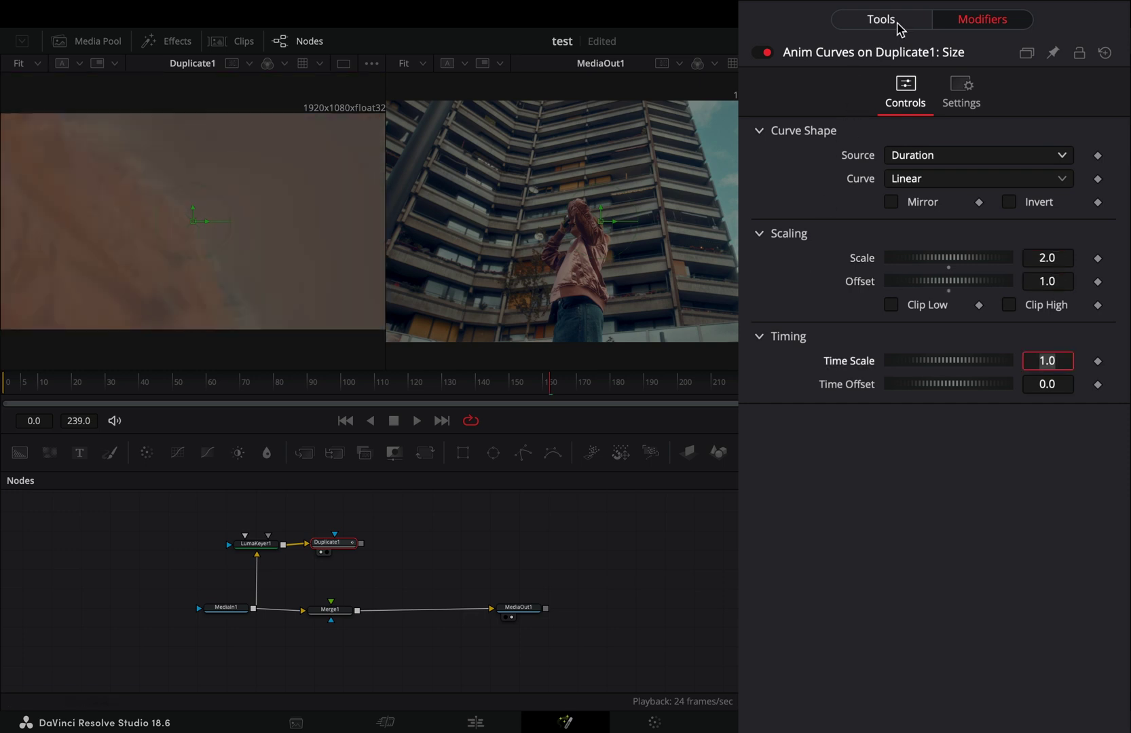
Step: Set Duplicate1's blend to 0.7, connect it into Merge1, and add Merge2
click(884, 20)
drag(1008, 470, 971, 470)
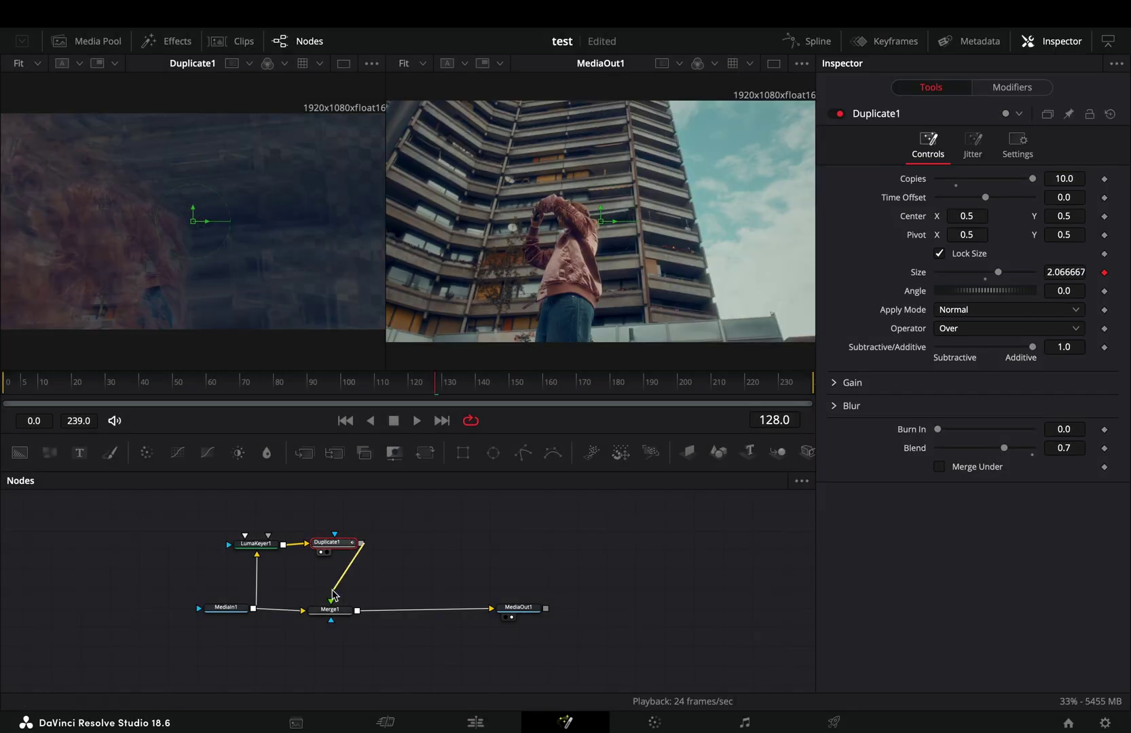
drag(334, 594, 331, 609)
click(332, 608)
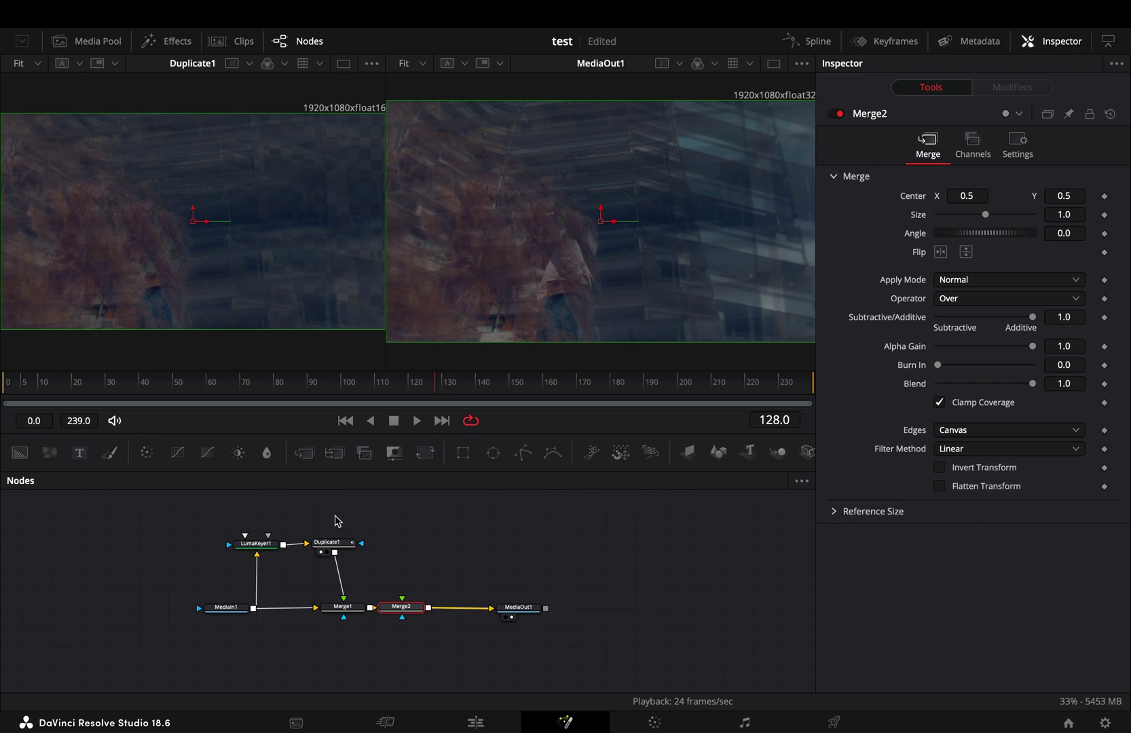
drag(402, 608, 429, 608)
scroll(415, 548, up, 1)
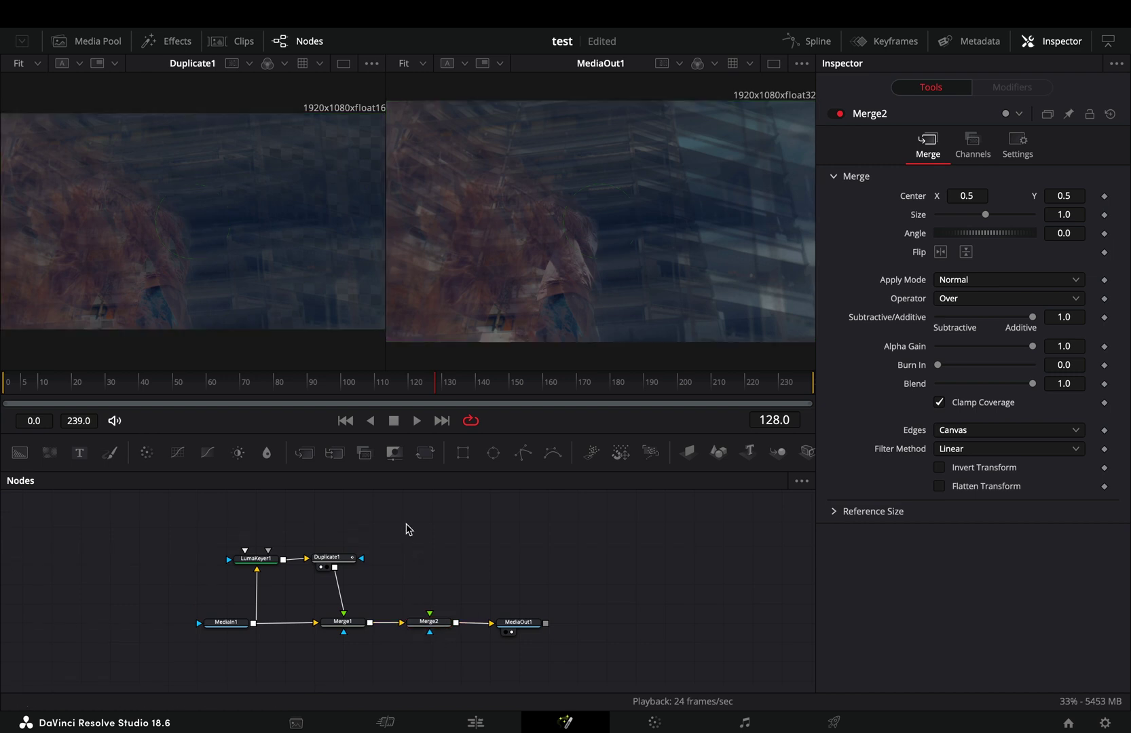
Step: Add LumaKeyer2 fed from MediaIn1 and raise its low threshold to 0.189
key(shift+space)
key(BackSpace)
key(BackSpace)
key(BackSpace)
text(luma)
key(Down)
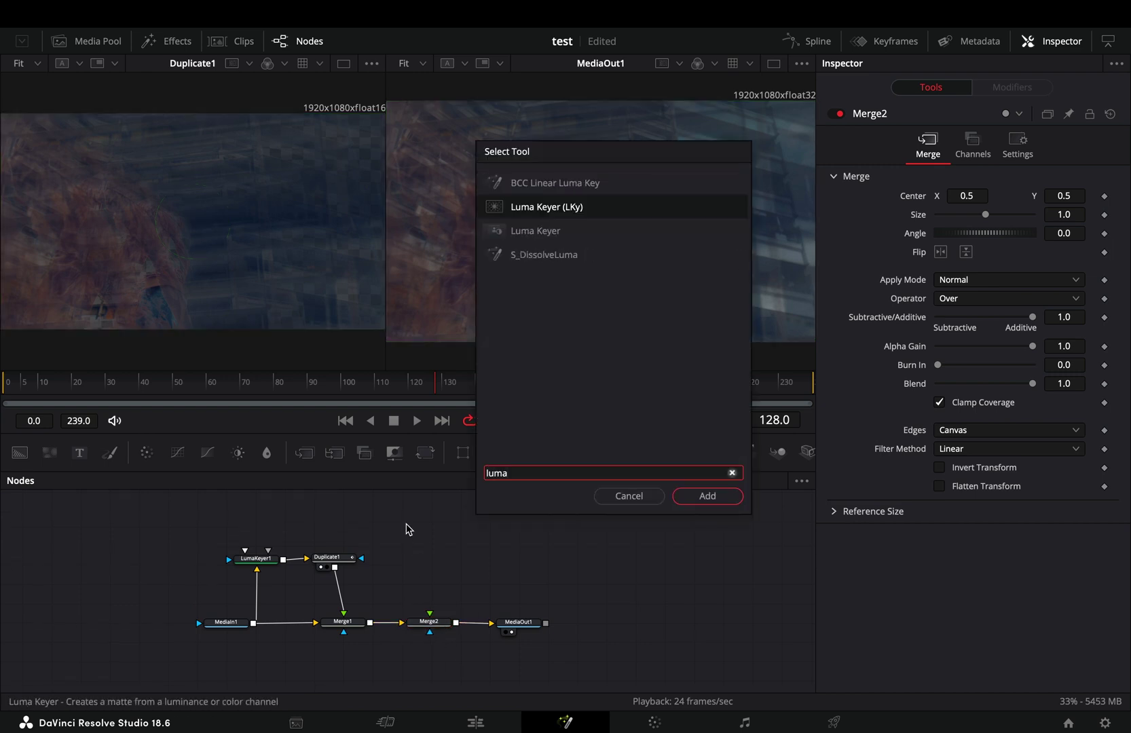
key(Return)
mouse_move(253, 623)
mouse_down()
mouse_move(419, 526)
mouse_move(429, 615)
mouse_up()
key(1)
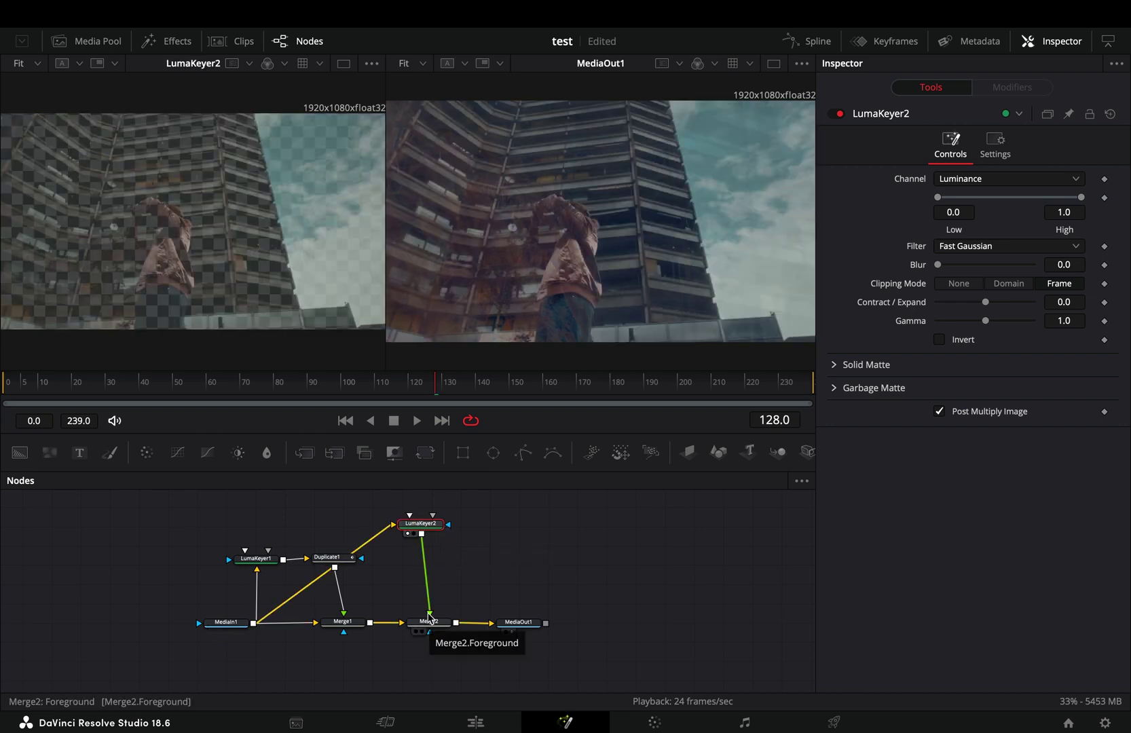
drag(942, 198, 966, 197)
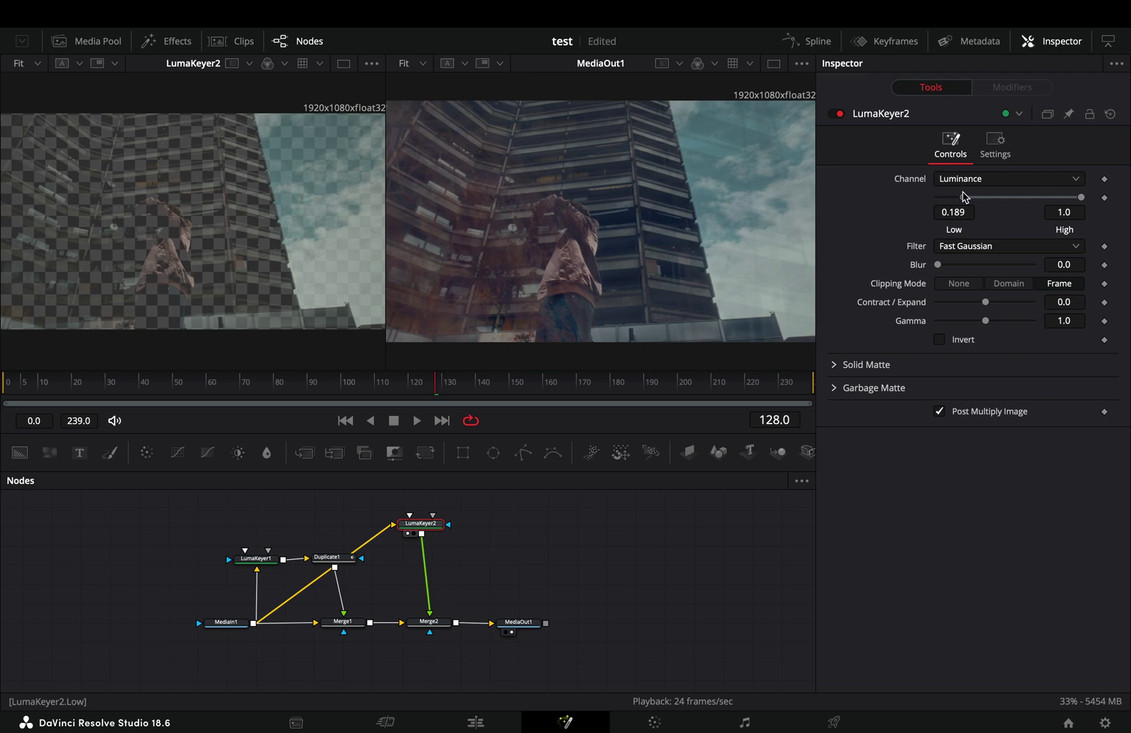